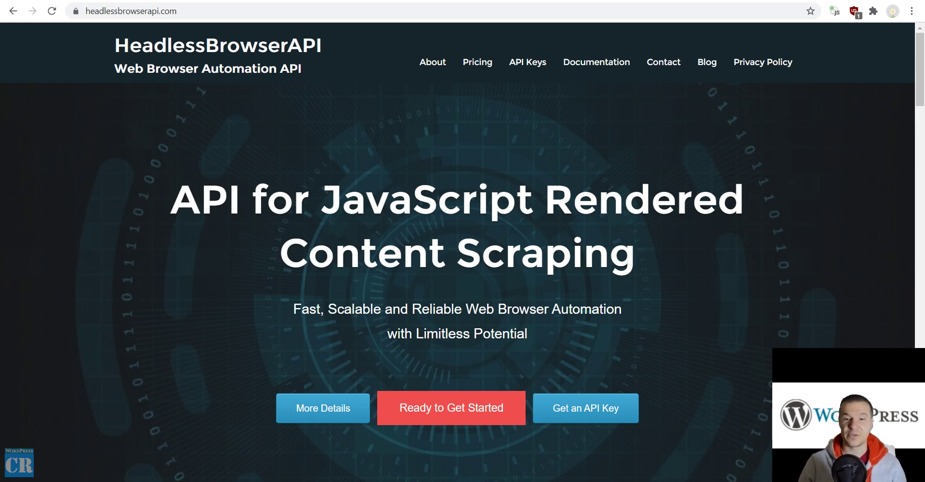
# Switch to the Tor Browser window and copy the address of the Beneath VT .onion site
pyautogui.hotkey('alt', 'Tab')
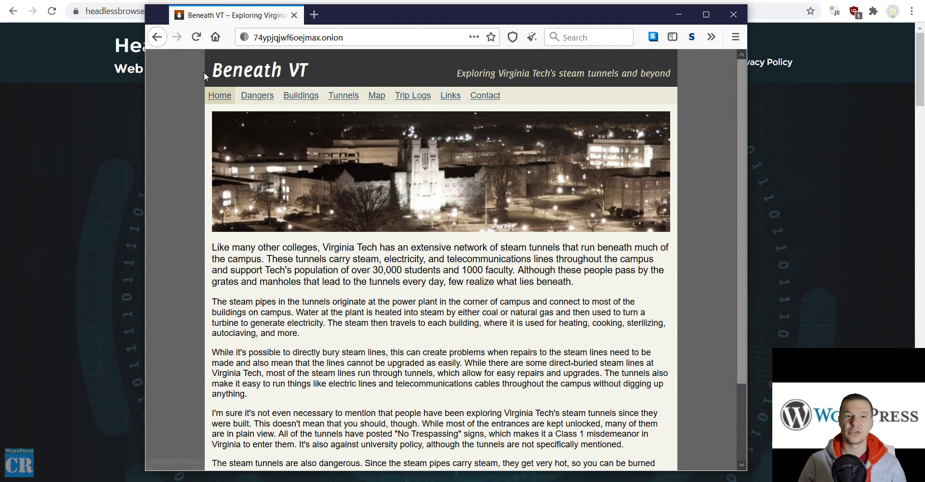
pyautogui.click(278, 42)
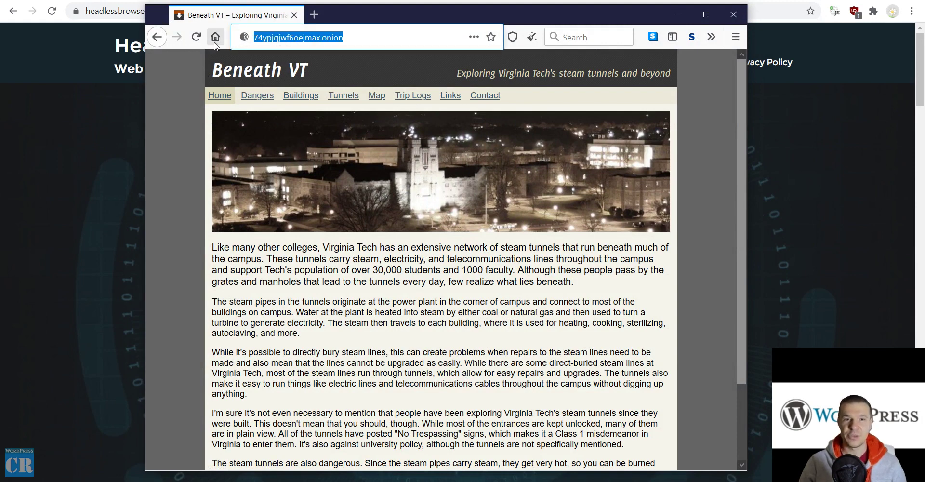
pyautogui.click(196, 39)
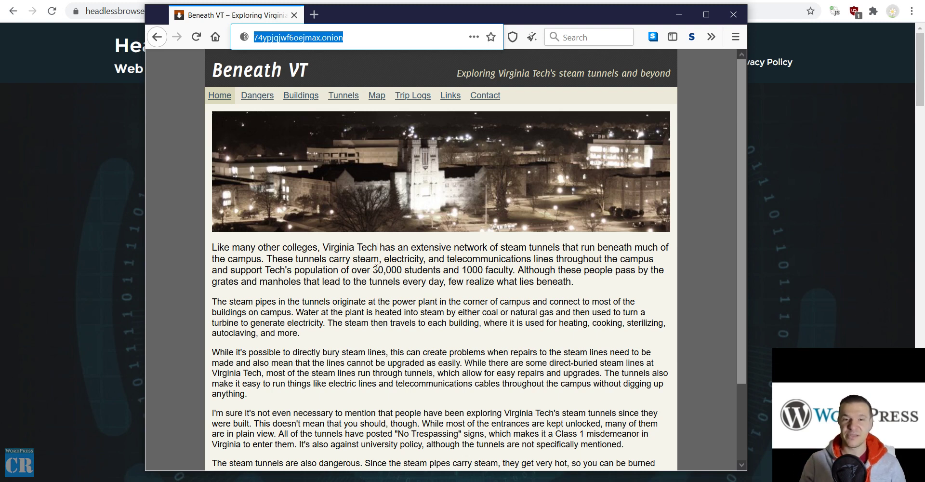
pyautogui.click(368, 294)
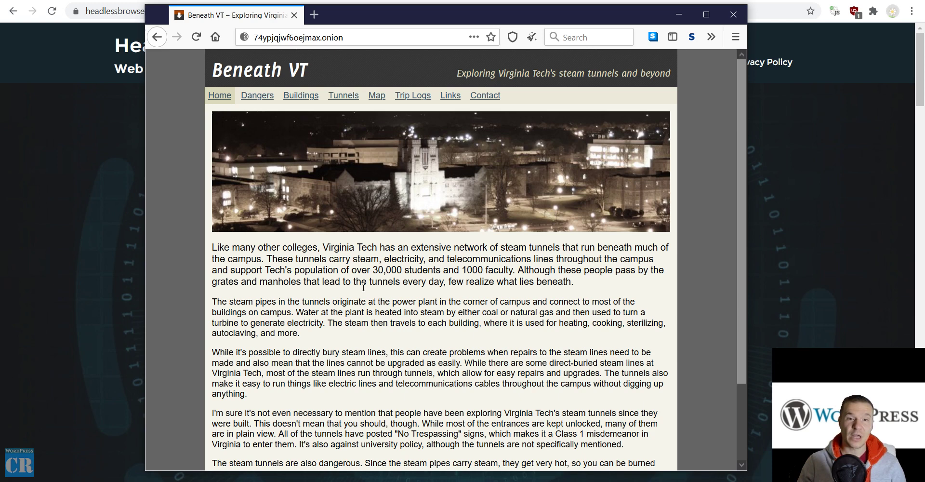
pyautogui.click(298, 39)
pyautogui.hotkey('ctrl', 'c')
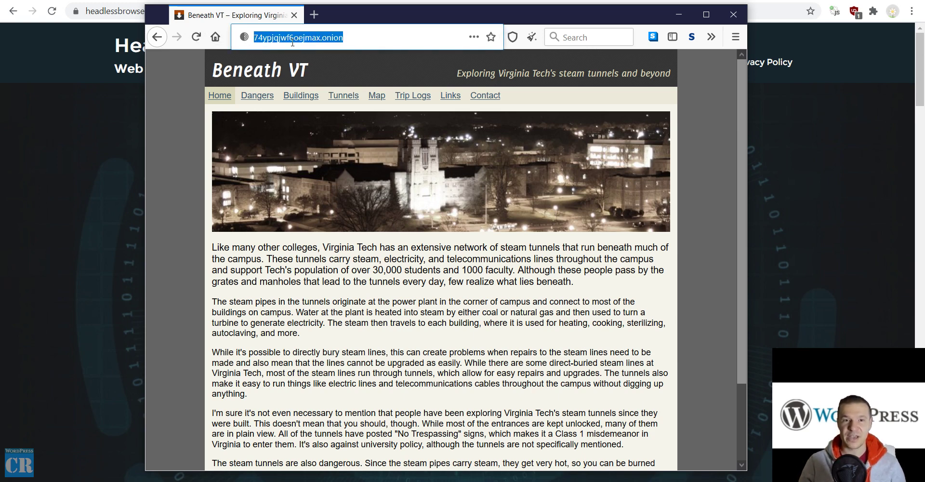
pyautogui.click(82, 128)
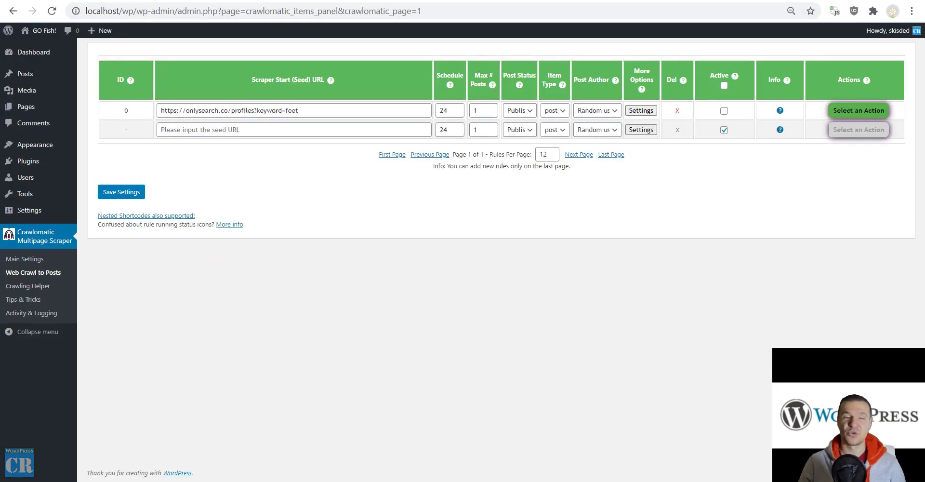
pyautogui.click(28, 260)
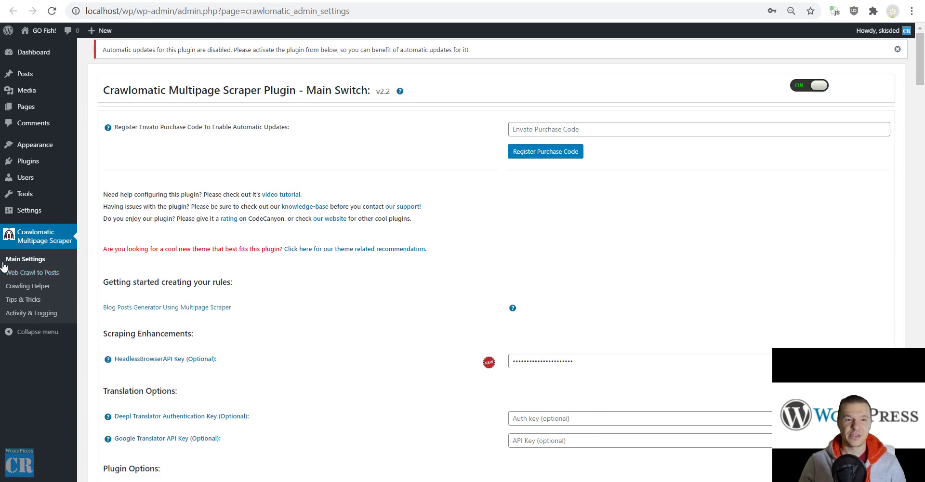
pyautogui.click(32, 271)
pyautogui.click(183, 129)
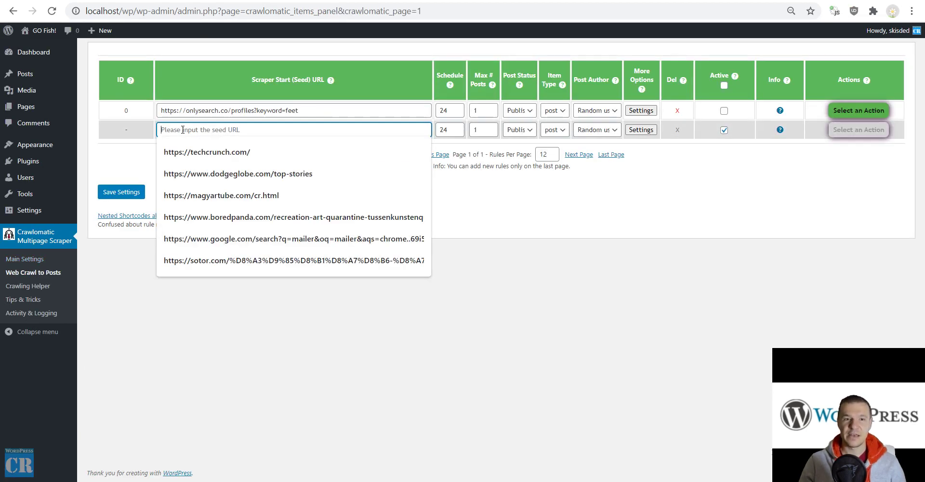
pyautogui.hotkey('ctrl', 'v')
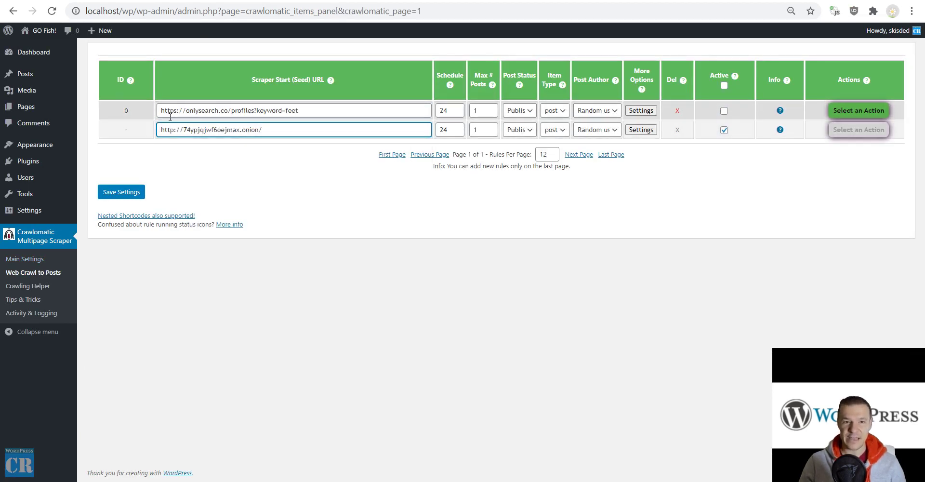
# Keep the new rule's content scraping method at WordPress (Default) and save the rules
pyautogui.click(635, 134)
pyautogui.scroll(-4, 214, 281)
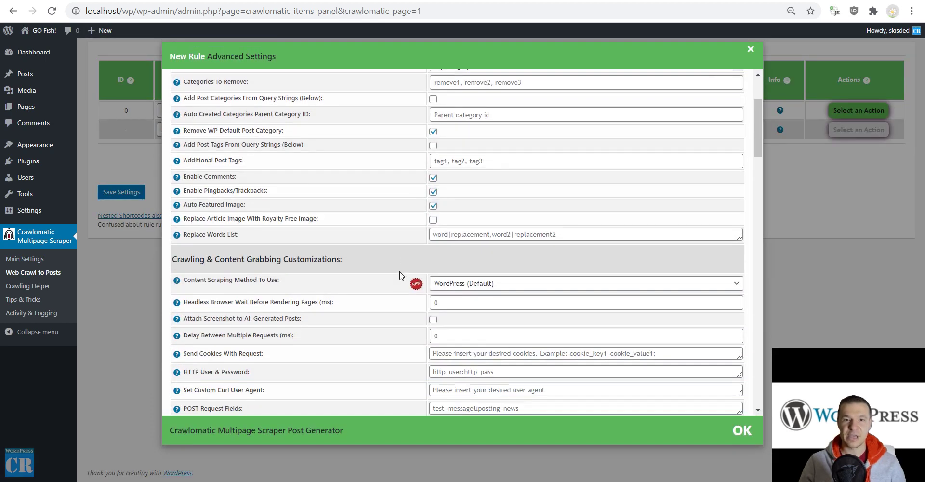
pyautogui.click(441, 284)
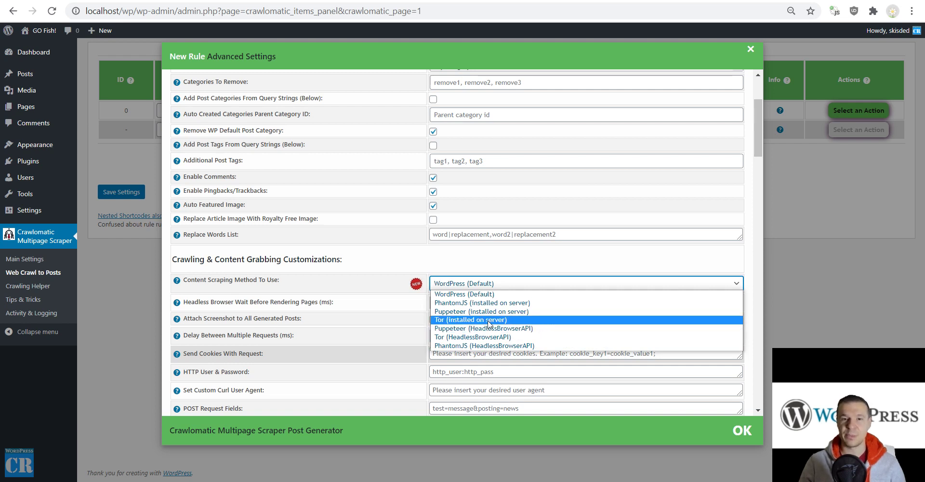
pyautogui.click(446, 294)
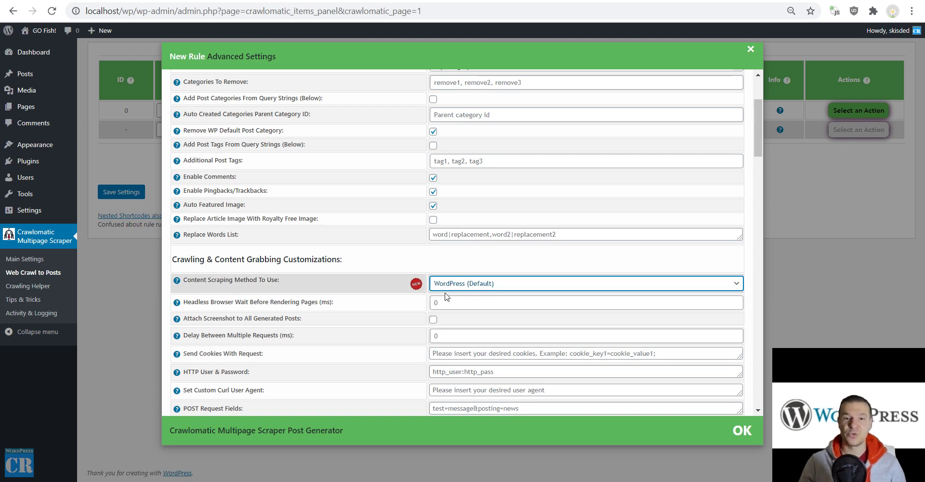
pyautogui.click(116, 192)
pyautogui.click(117, 192)
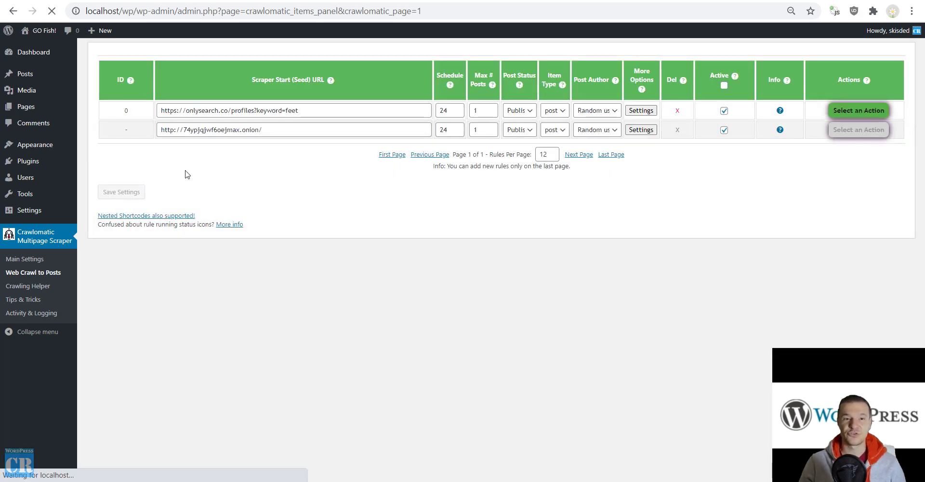
# Run the newly saved .onion crawling rule immediately
pyautogui.click(848, 130)
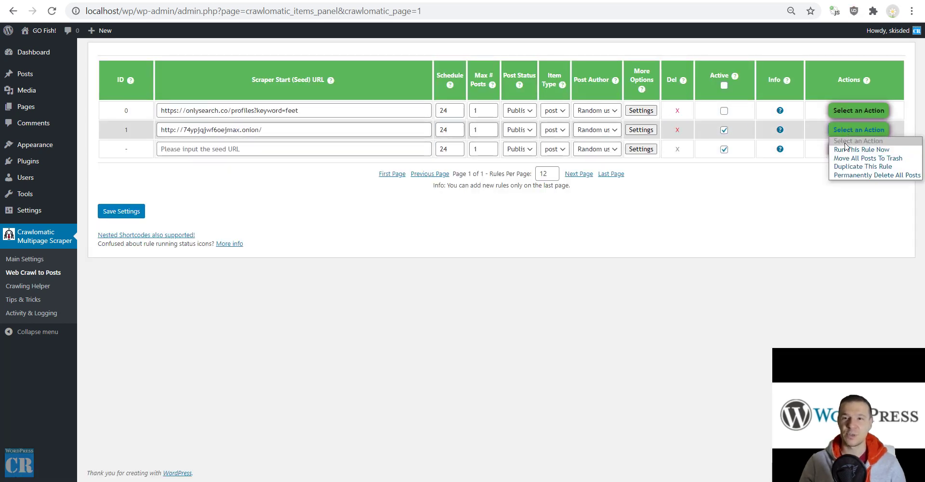
pyautogui.click(846, 148)
pyautogui.press('Return')
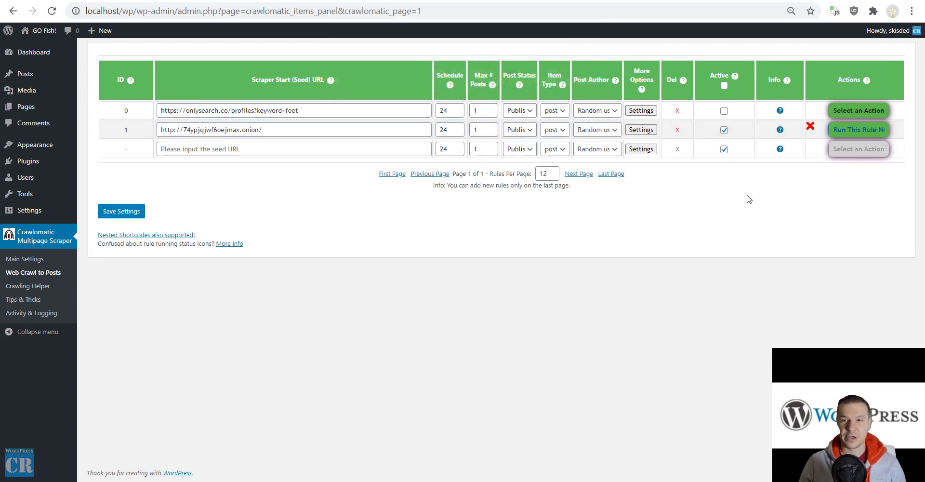
# Review the .onion rule's scraping method options, leave WordPress (Default) selected, and try running the rule again
pyautogui.click(643, 130)
pyautogui.scroll(-5, 383, 300)
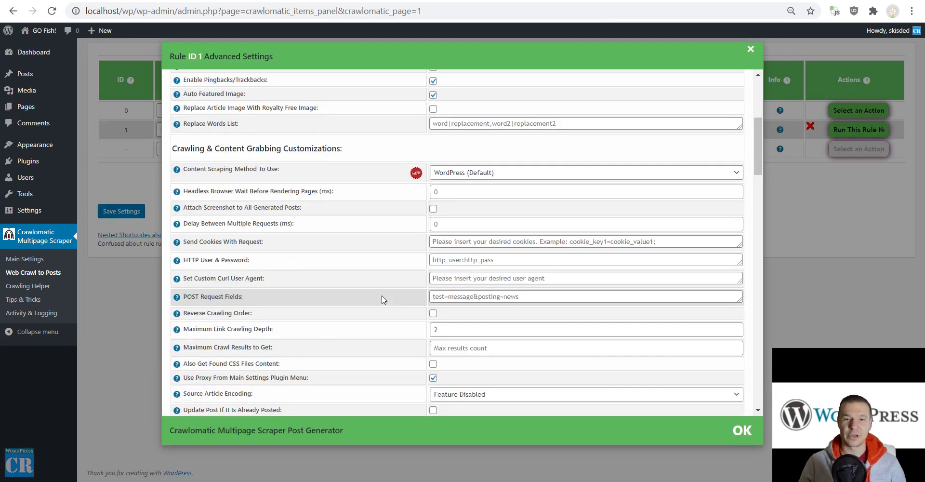
pyautogui.scroll(-1, 383, 300)
pyautogui.click(448, 163)
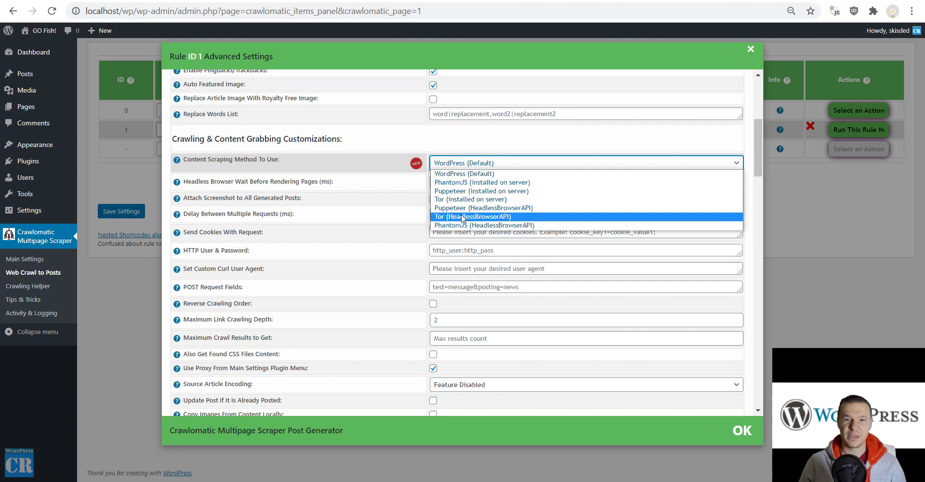
pyautogui.click(482, 182)
pyautogui.click(814, 176)
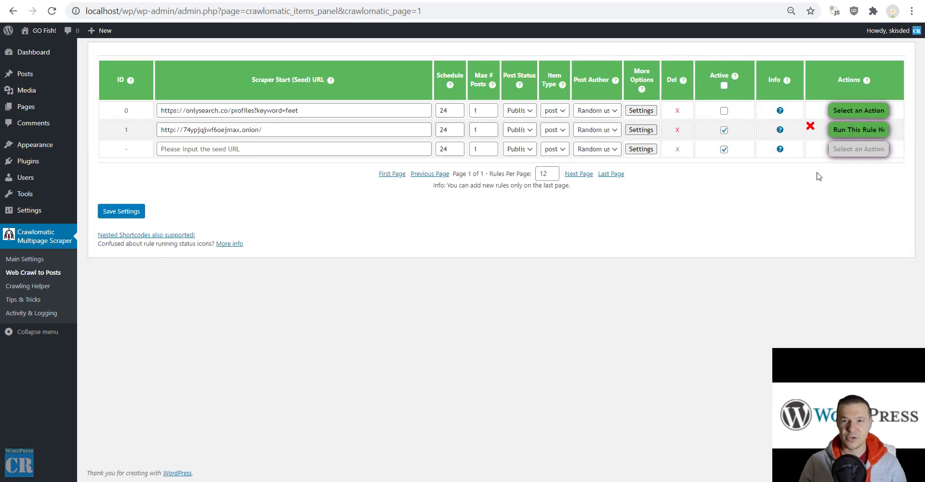
pyautogui.click(851, 130)
pyautogui.click(862, 149)
pyautogui.press('Return')
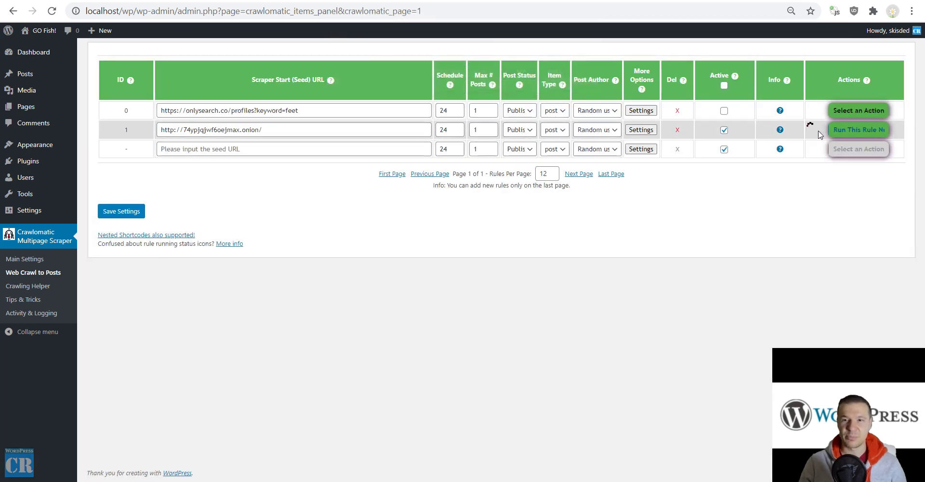
# Set the .onion rule's content scraping method to Tor (HeadlessBrowserAPI) and save the rules
pyautogui.click(633, 131)
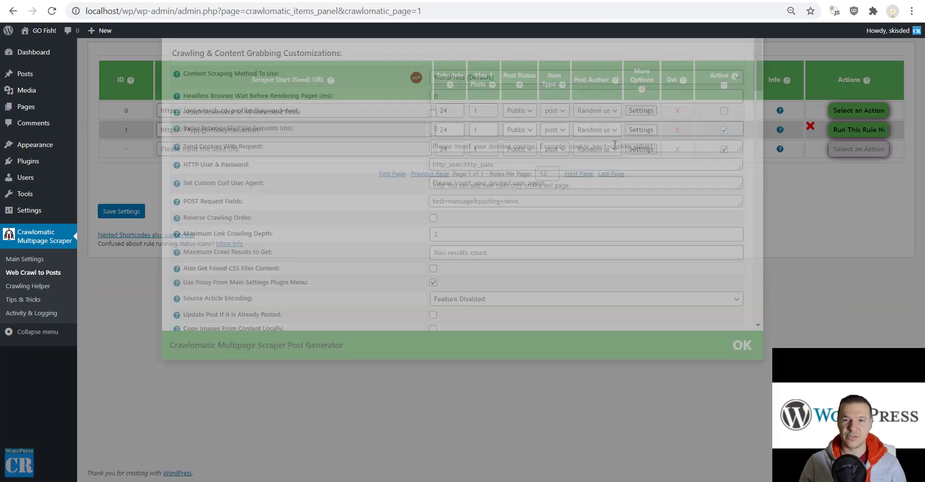
pyautogui.scroll(4, 402, 240)
pyautogui.scroll(1, 403, 239)
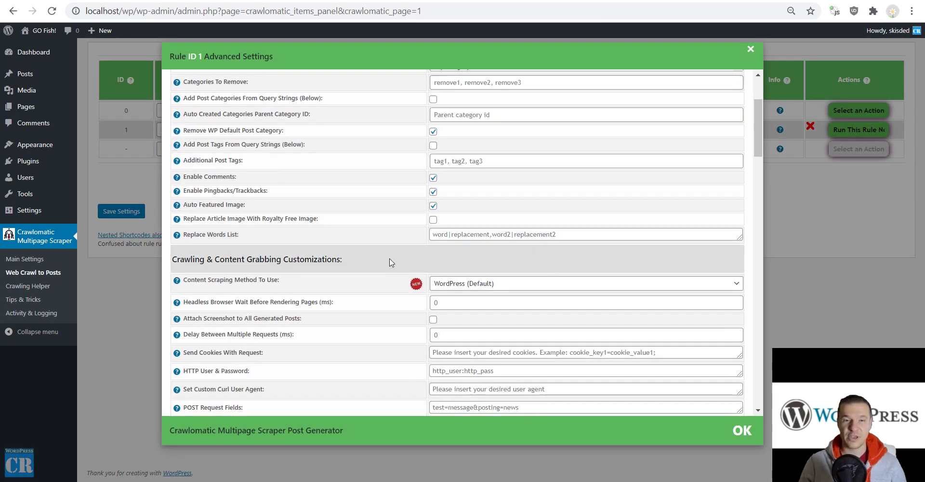
pyautogui.moveTo(416, 284)
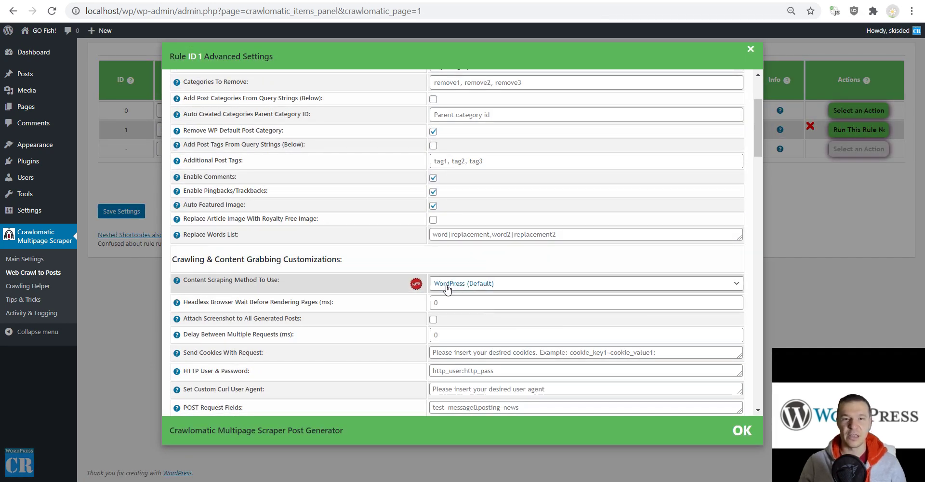
pyautogui.click(457, 288)
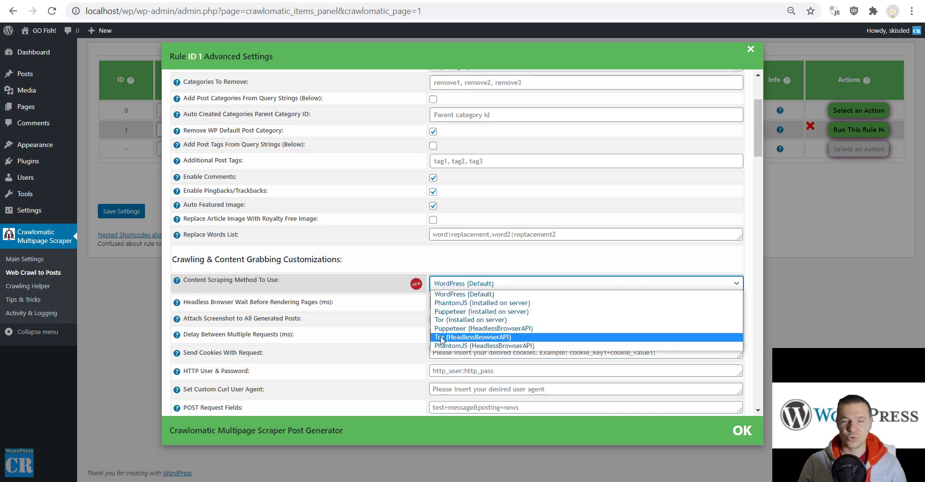
pyautogui.click(486, 336)
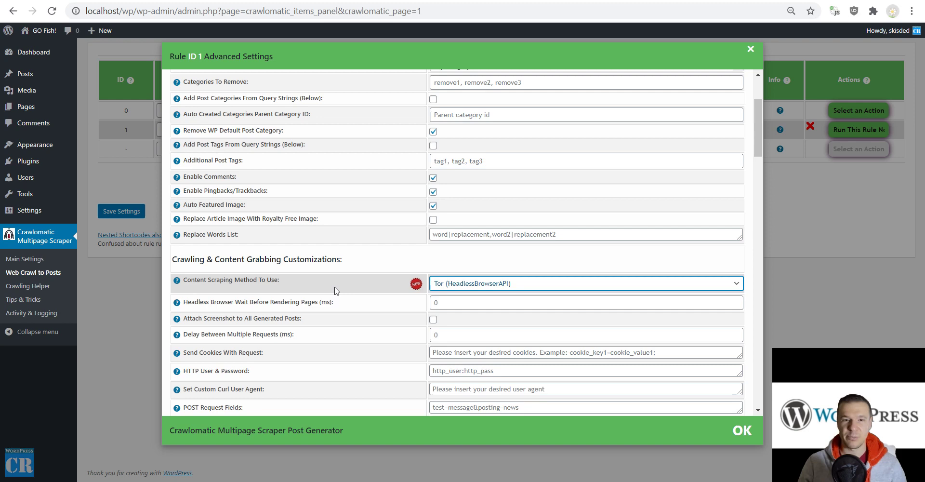
pyautogui.click(124, 212)
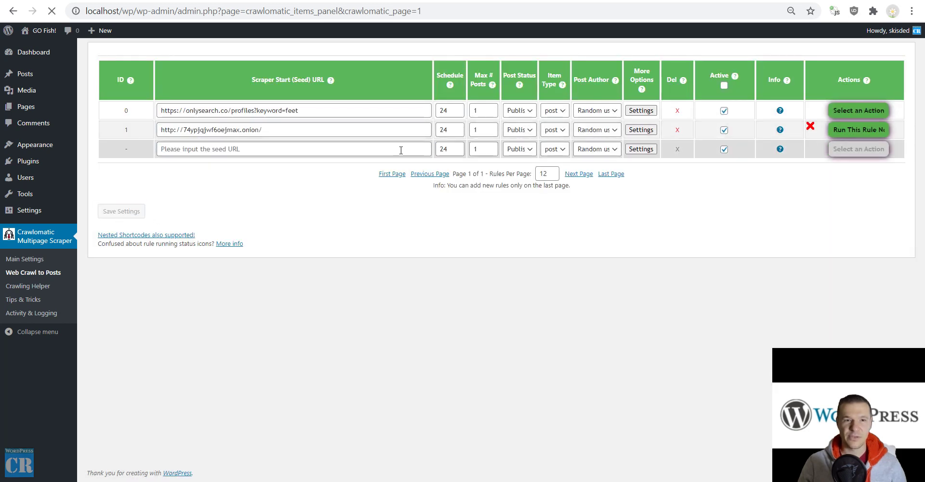
# Run the .onion rule with the Tor (HeadlessBrowserAPI) scraping method
pyautogui.click(843, 131)
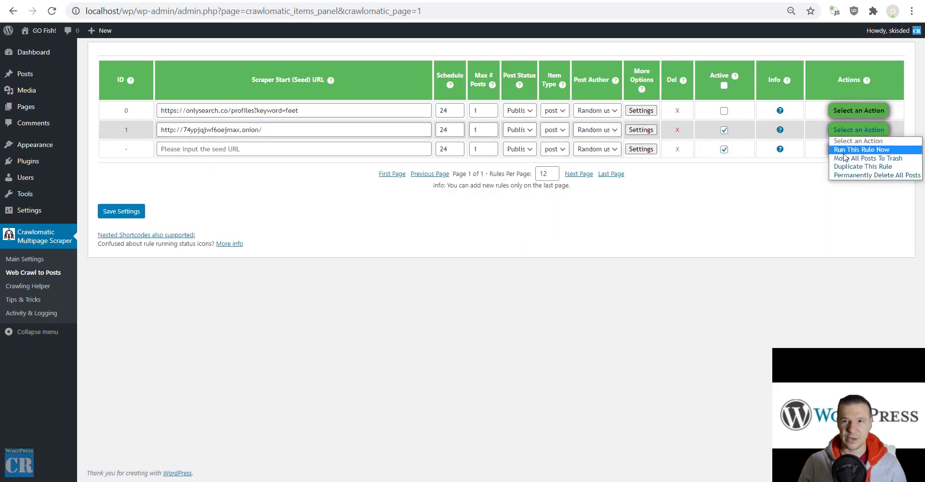
pyautogui.click(853, 149)
pyautogui.press('Return')
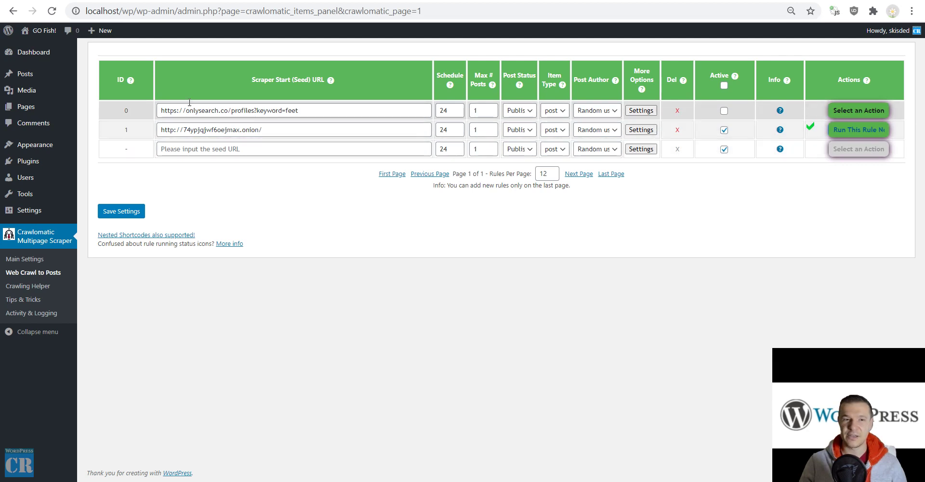
# View the scraped Beneath VT post on the WordPress site and compare its text with the original page in Tor Browser
pyautogui.moveTo(38, 44)
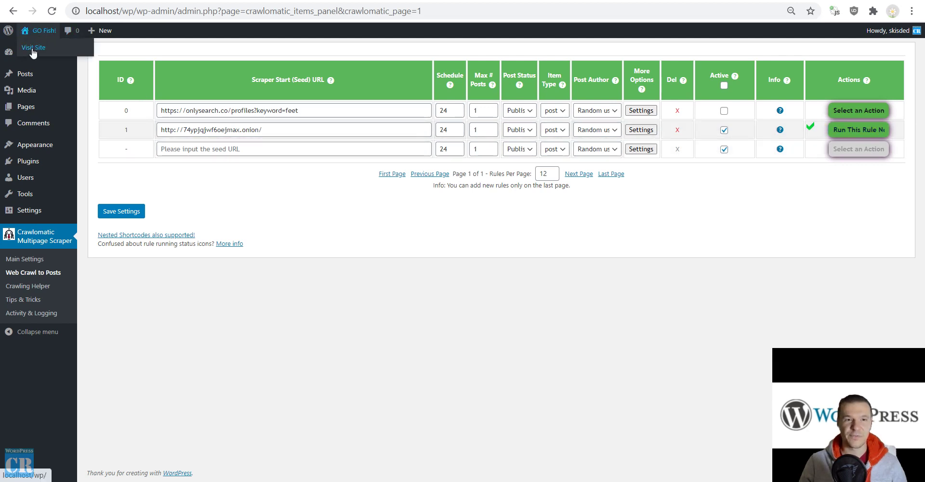
pyautogui.click(33, 48)
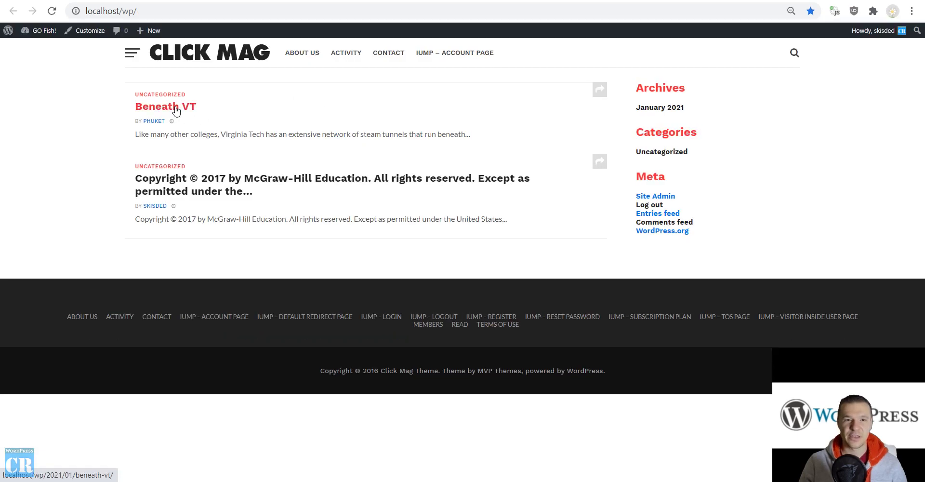
pyautogui.click(176, 110)
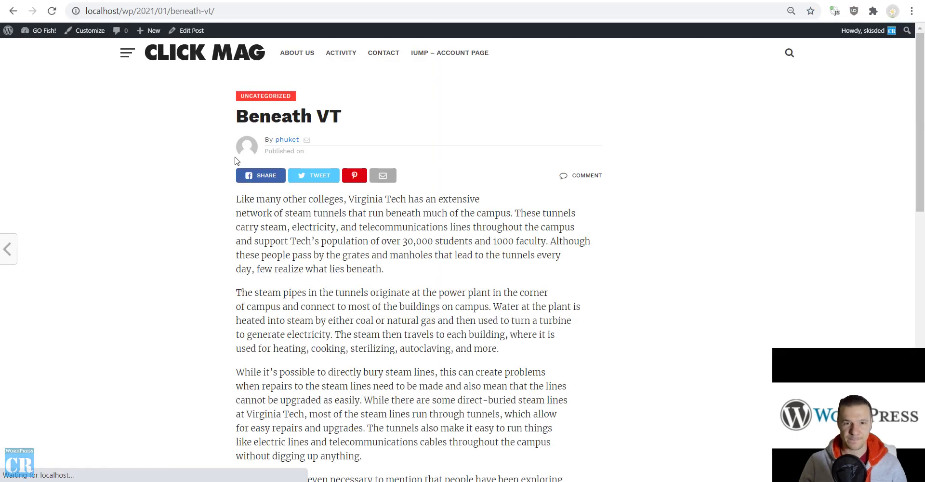
pyautogui.scroll(-9, 261, 217)
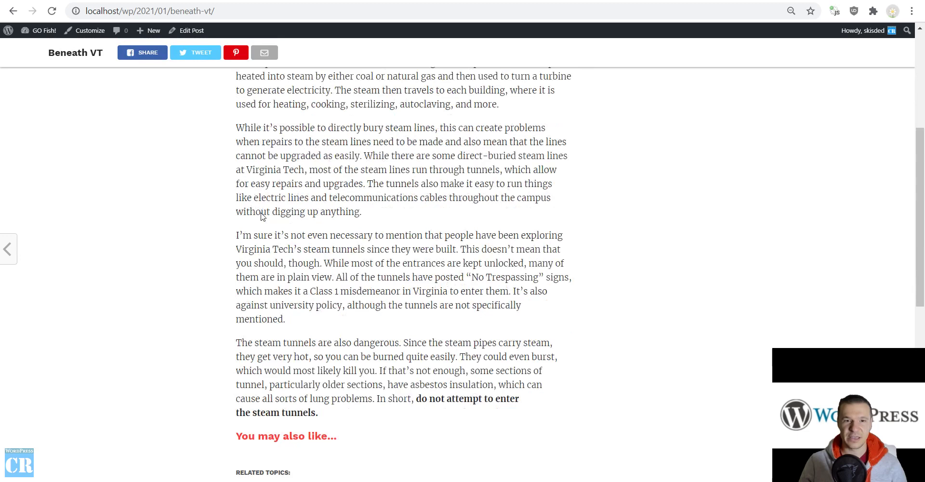
pyautogui.scroll(10, 262, 217)
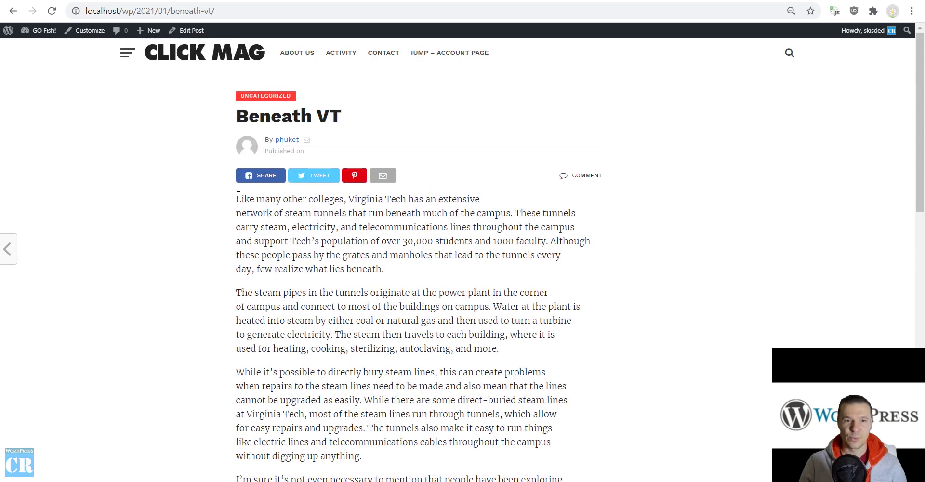
pyautogui.moveTo(237, 195); pyautogui.dragTo(344, 199)
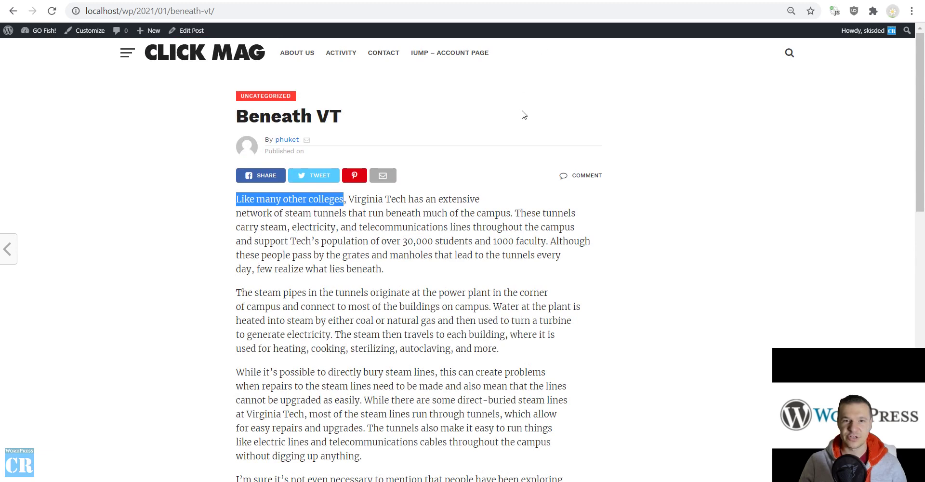
pyautogui.hotkey('ctrl', 'Tab')
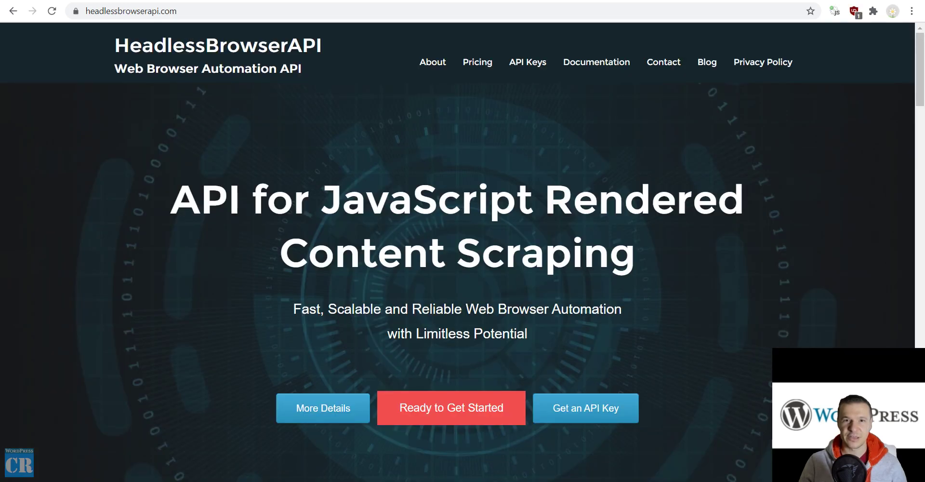
pyautogui.hotkey('alt', 'Tab')
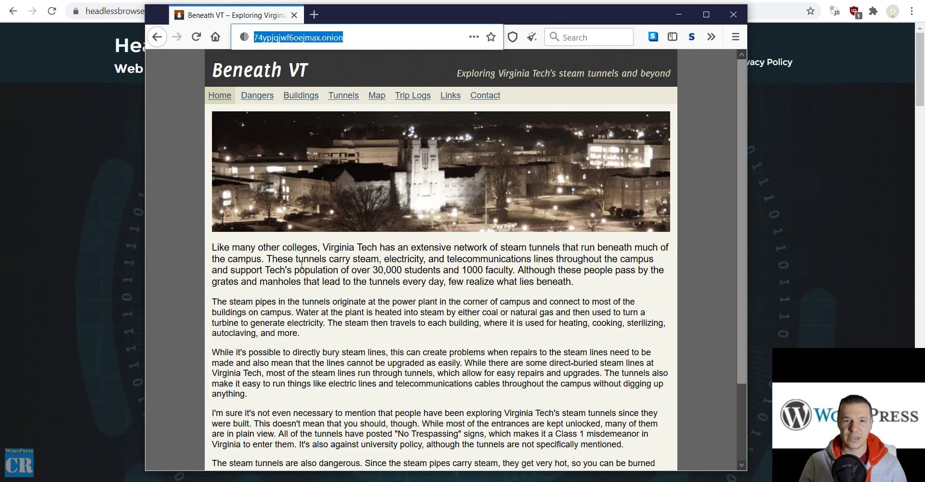
pyautogui.moveTo(216, 250); pyautogui.dragTo(342, 248)
pyautogui.click(341, 277)
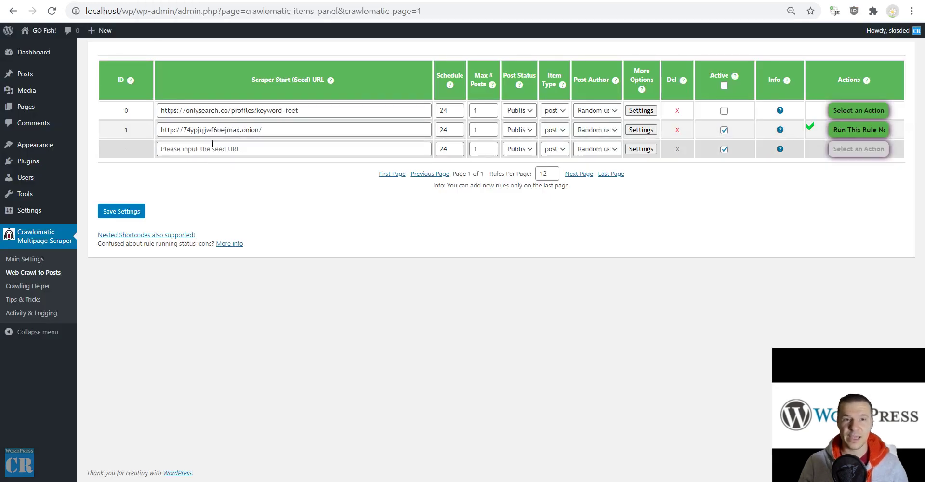
# Permanently delete all posts generated by the .onion rule and run that rule again
pyautogui.click(858, 130)
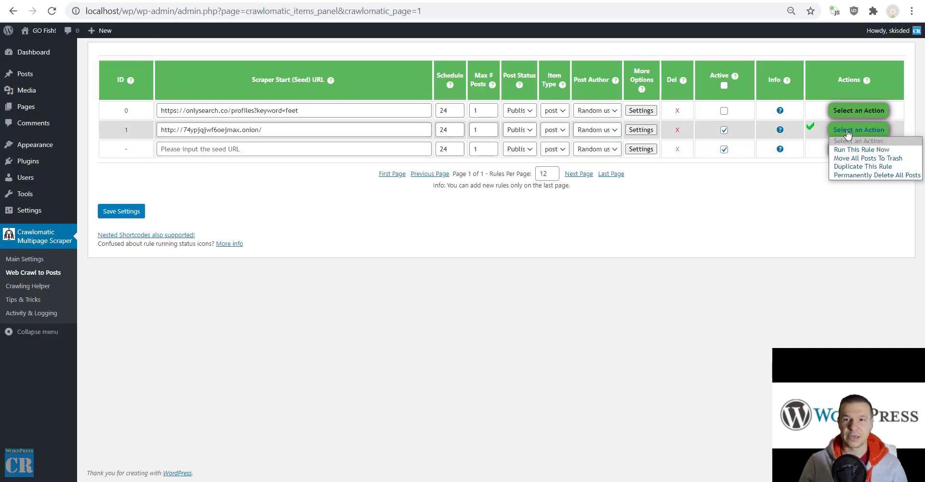
pyautogui.click(844, 175)
pyautogui.press('Return')
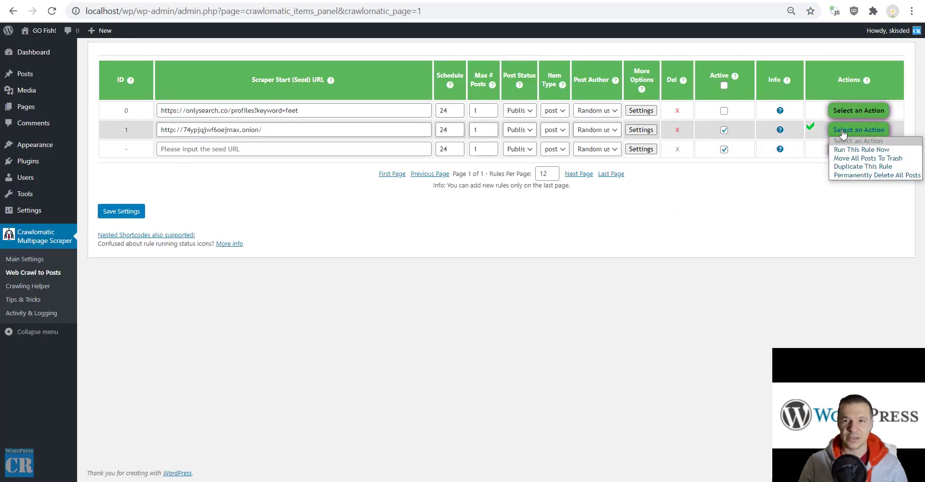
pyautogui.click(843, 150)
pyautogui.press('Return')
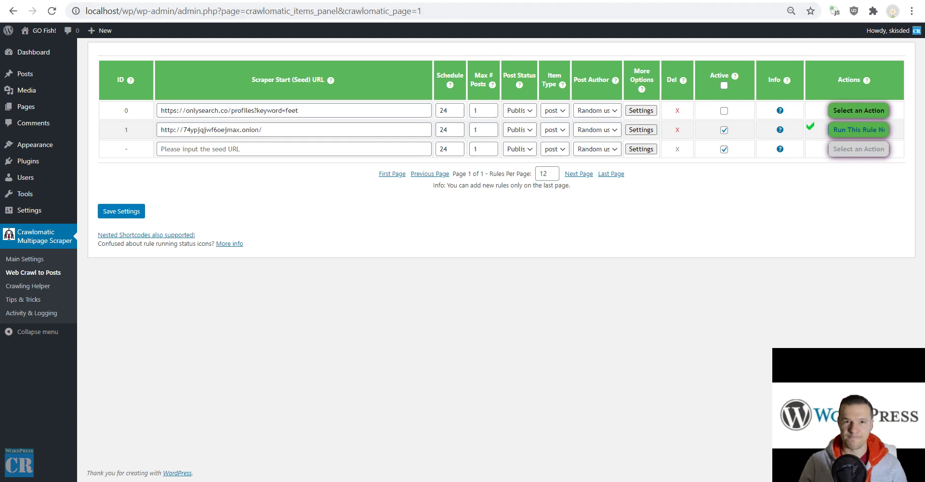
# View the newly scraped Beneath VT post on the WordPress site and compare it with the original page in Tor Browser
pyautogui.click(44, 31)
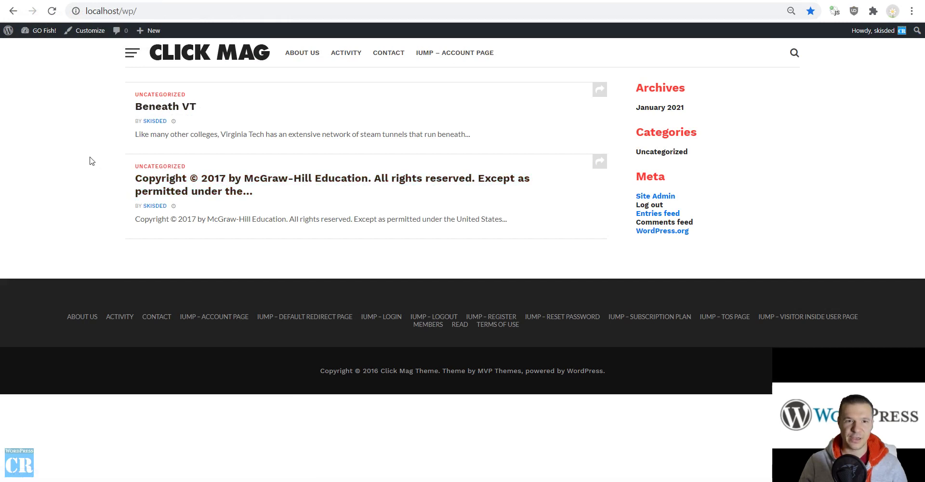
pyautogui.click(181, 109)
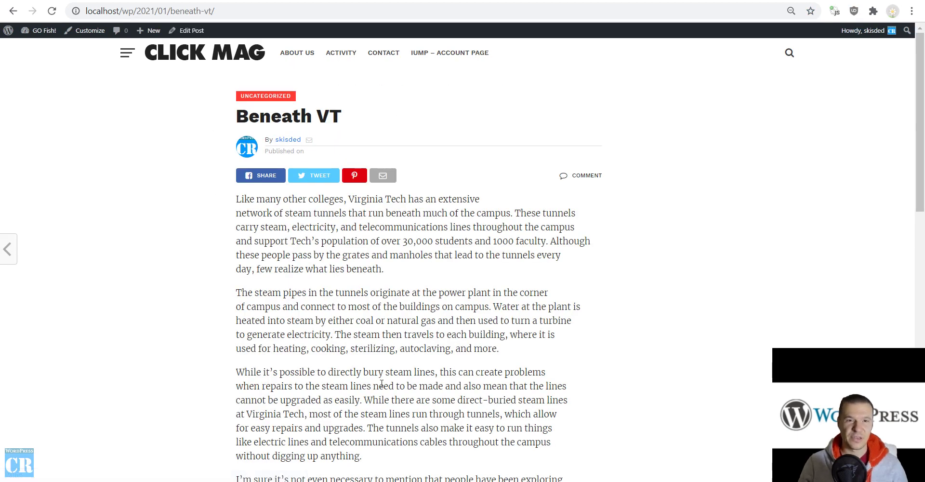
pyautogui.hotkey('alt', 'Tab')
pyautogui.hotkey('alt', 'Tab')
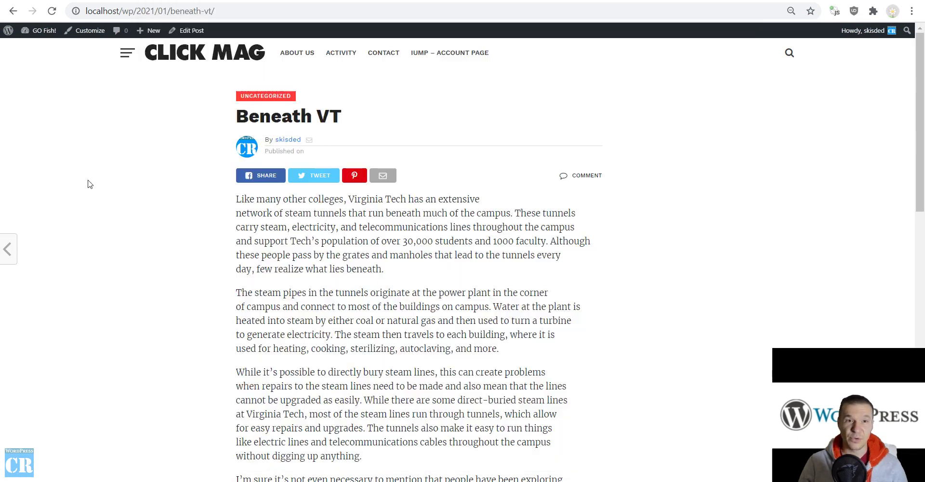